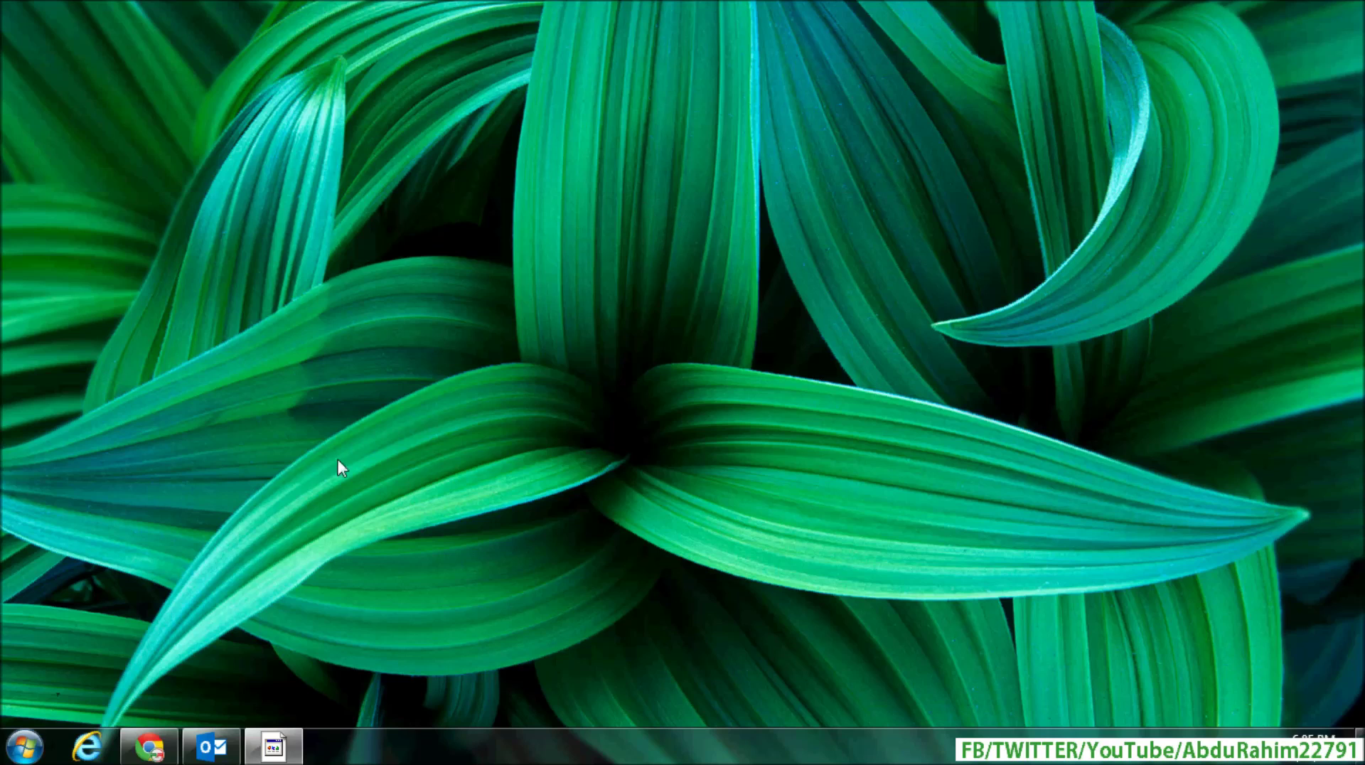
Step: Open Account Settings from File > Info to view the existing POP/SMTP account
left_click(208, 749)
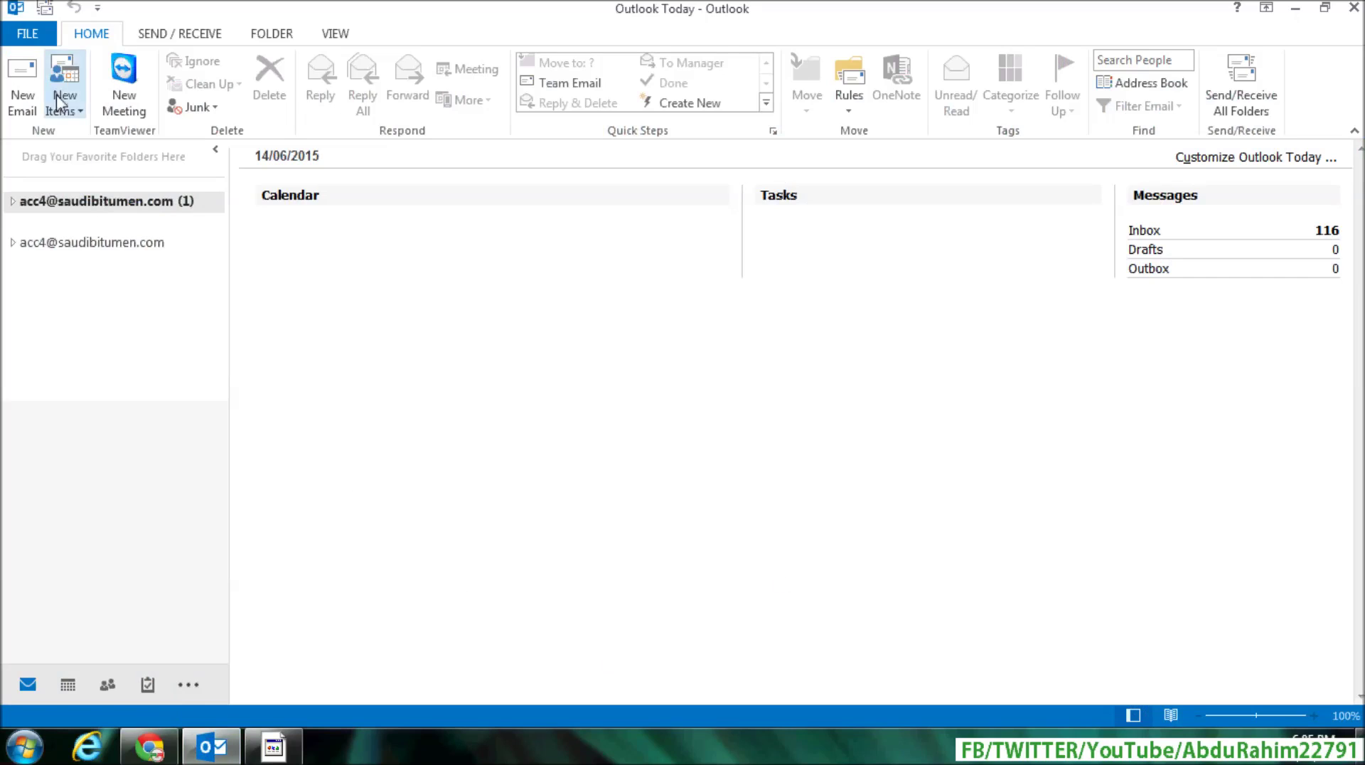
left_click(36, 35)
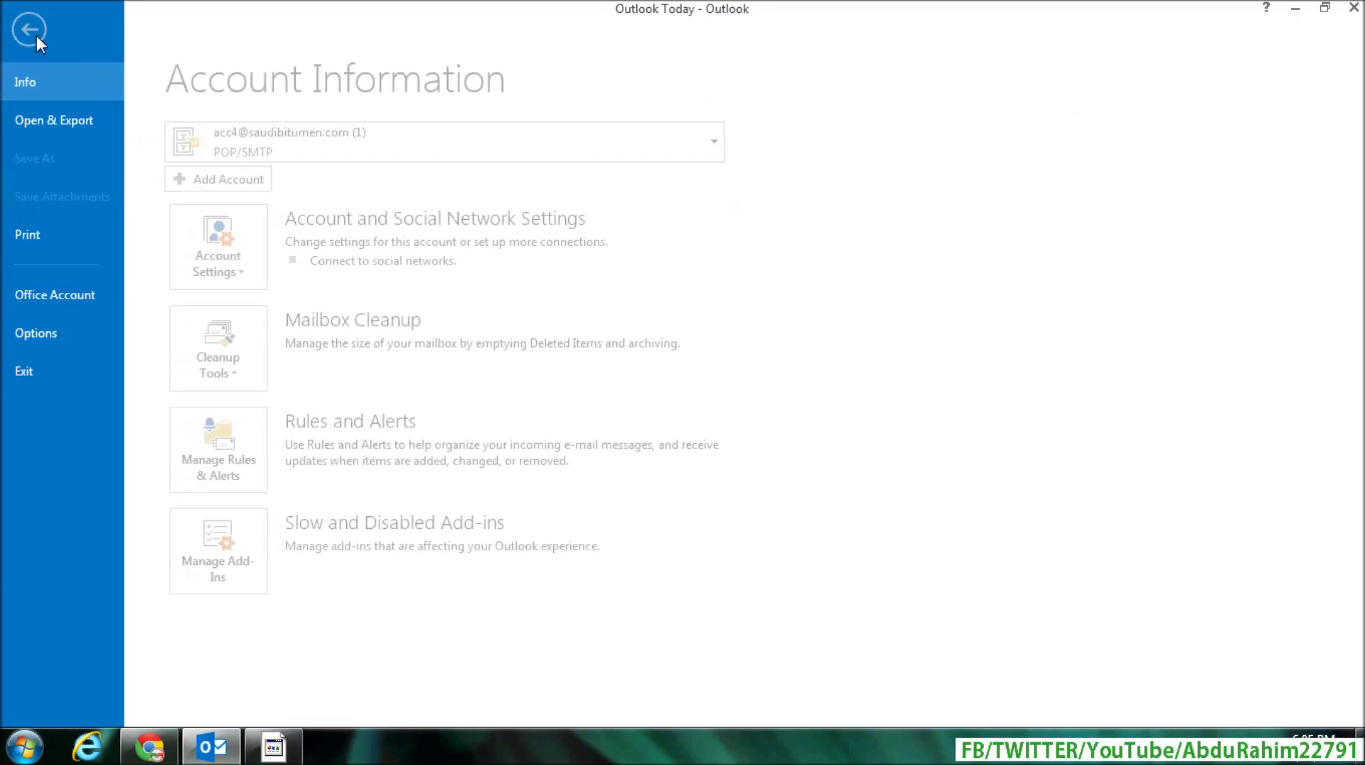
left_click(230, 267)
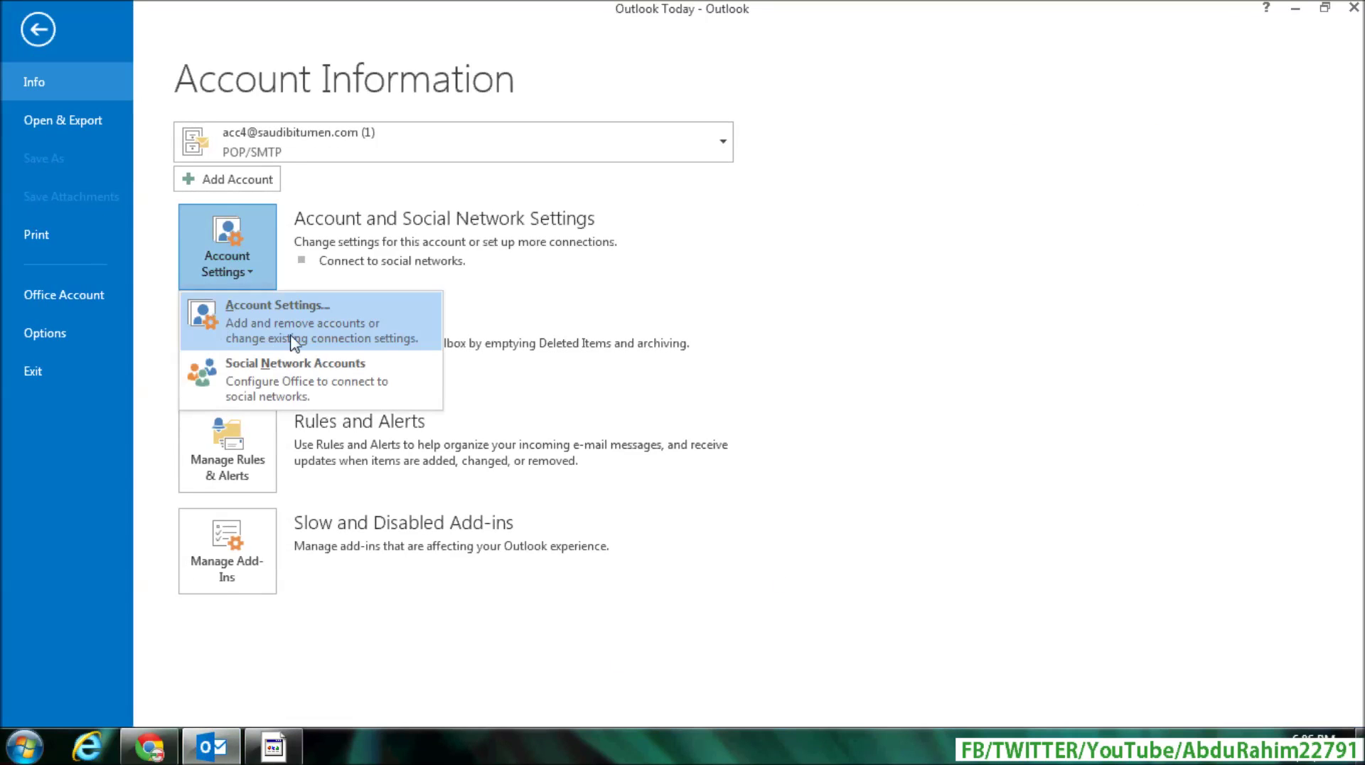
left_click(284, 323)
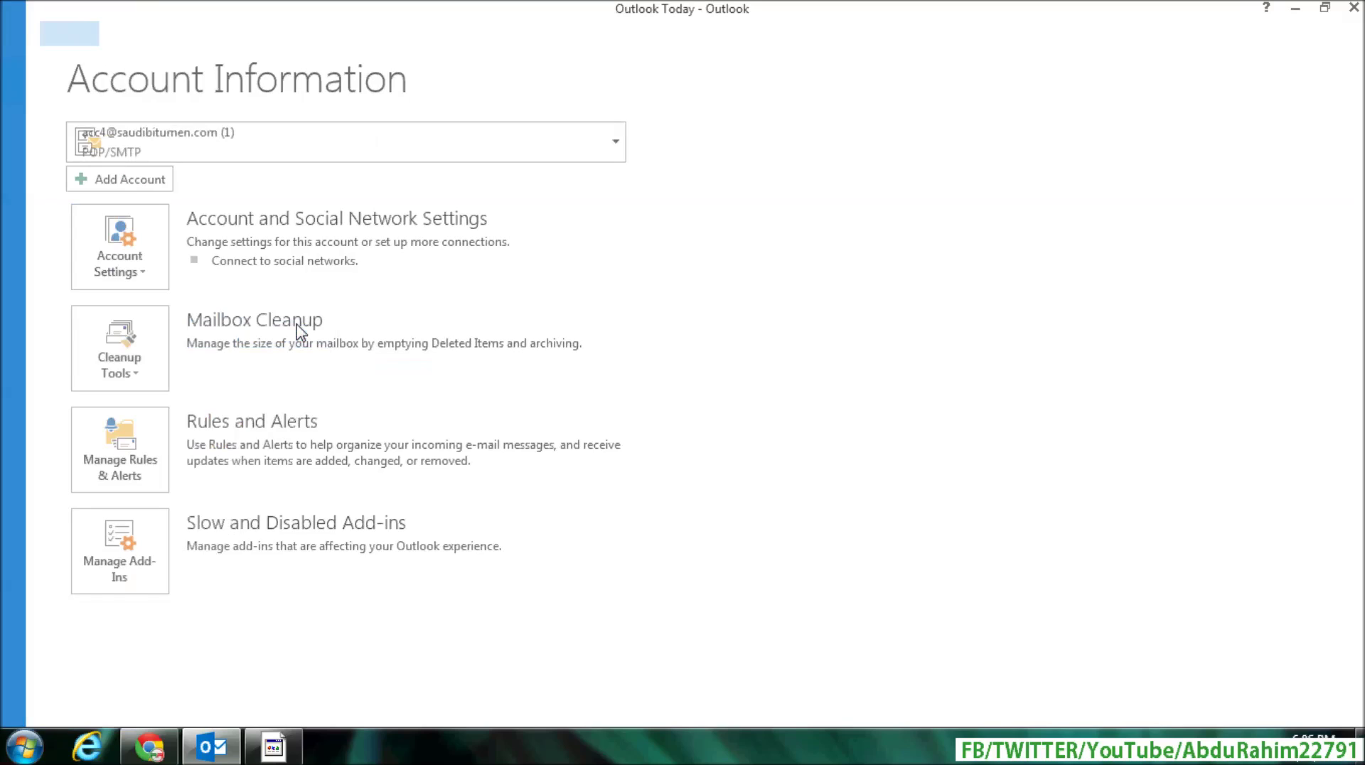
left_click_drag(534, 125, 445, 162)
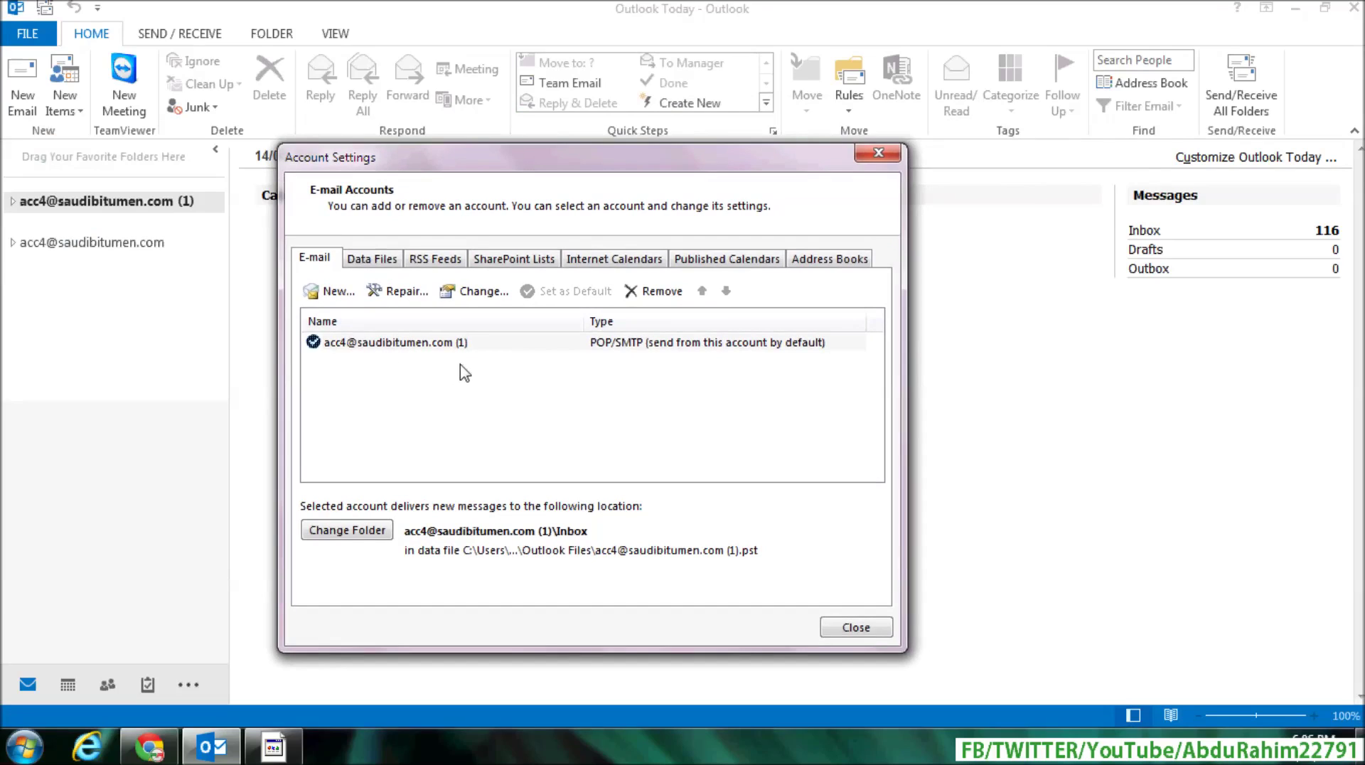
Step: Start adding a new account using manual setup with the POP or IMAP service type
left_click(333, 292)
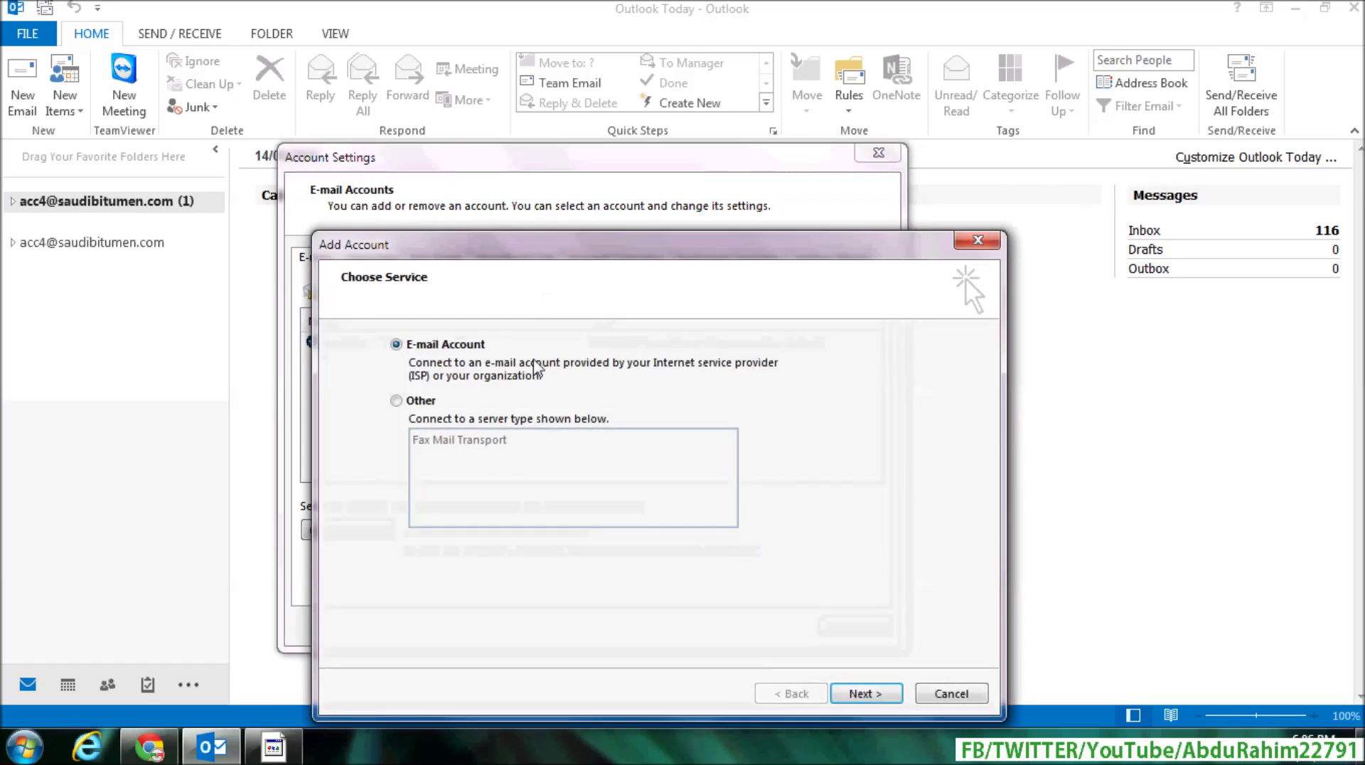
left_click_drag(633, 262, 587, 187)
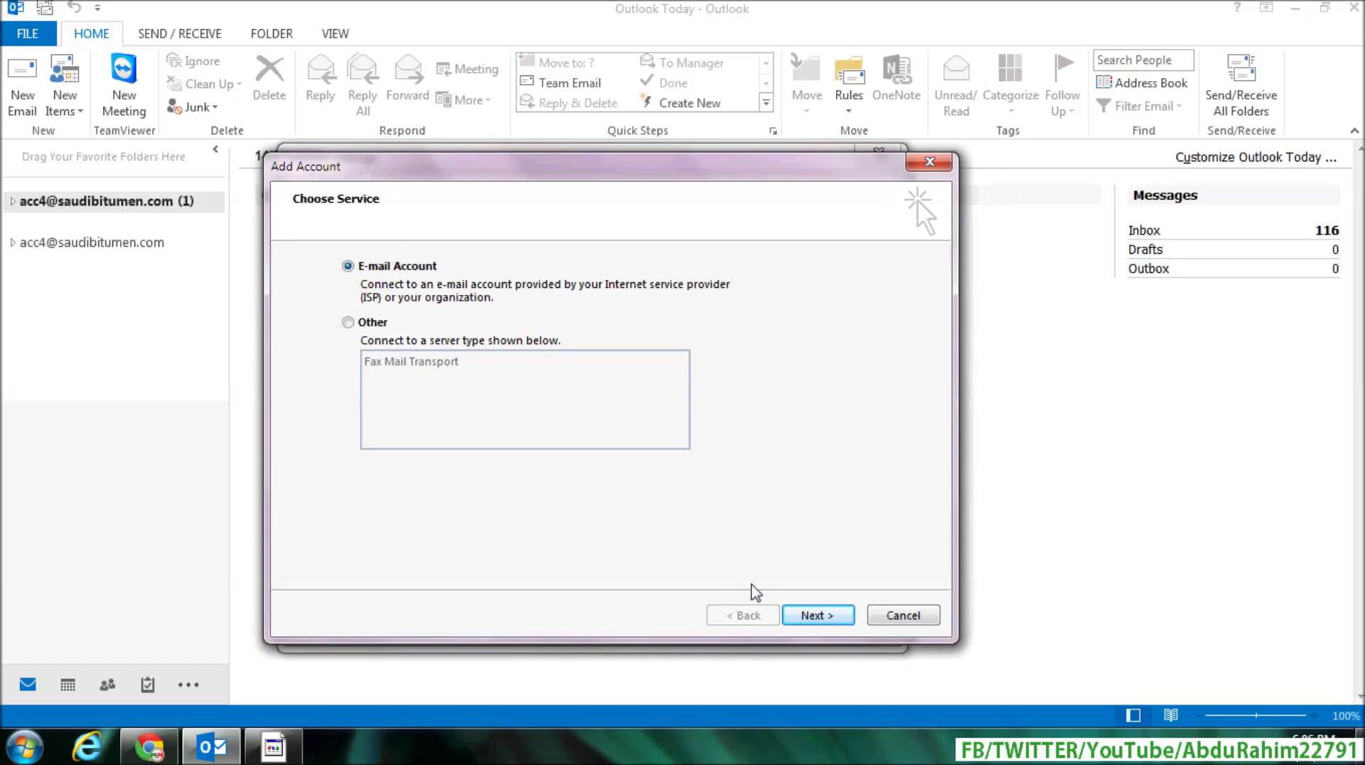
left_click(811, 616)
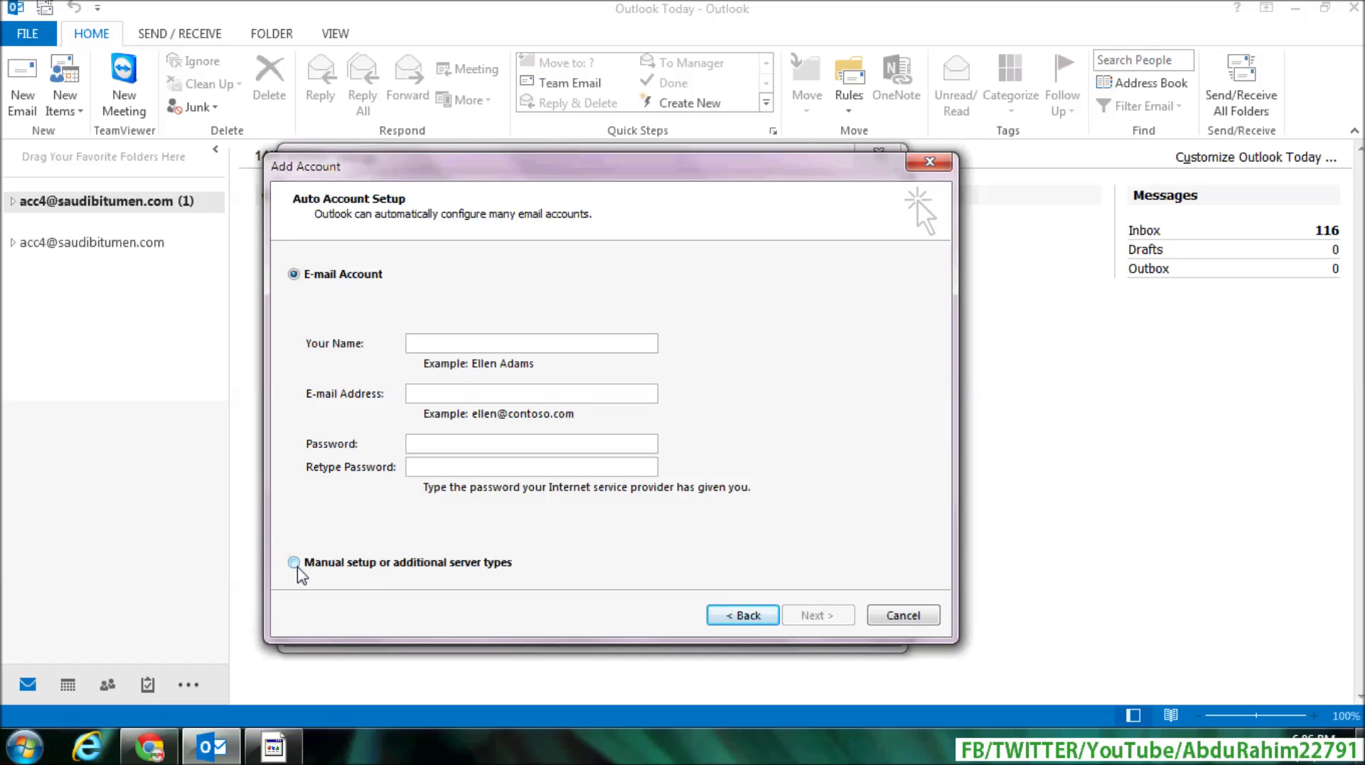
left_click(296, 565)
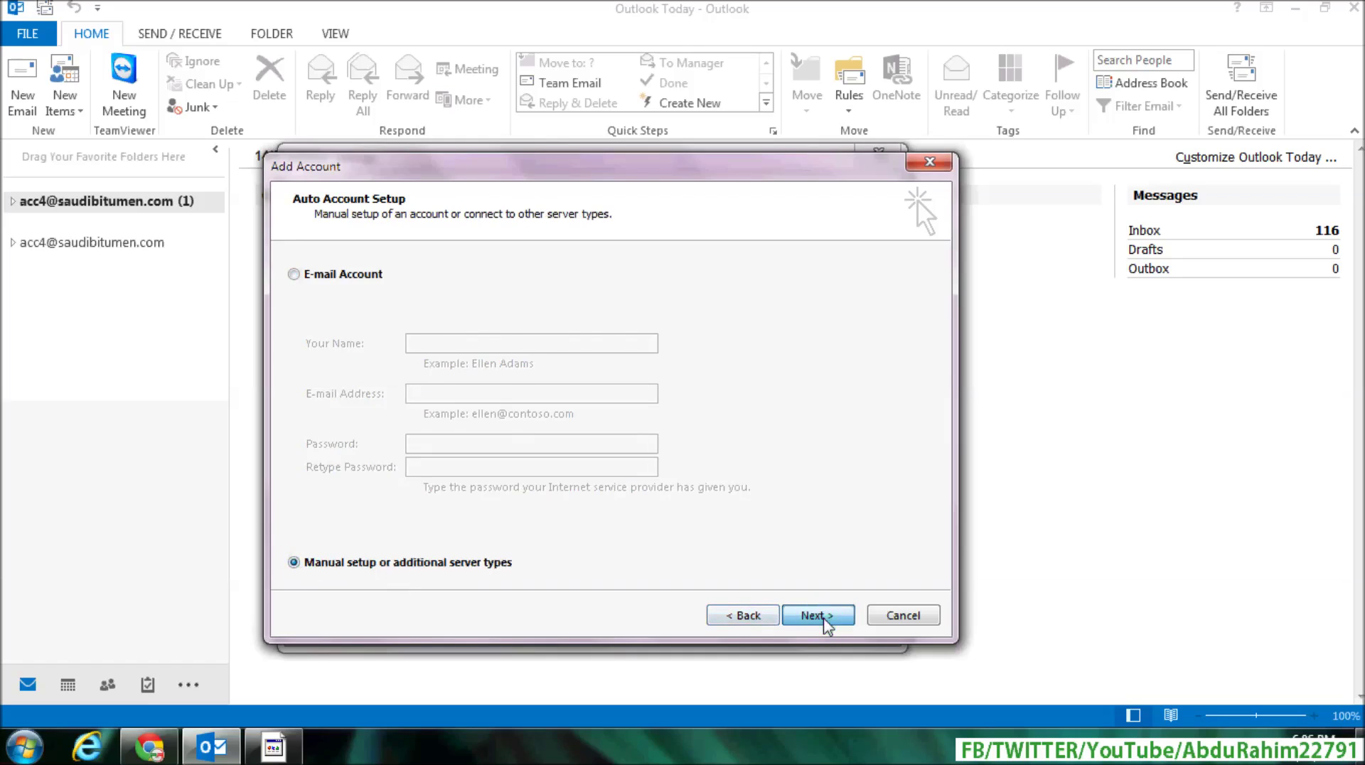
left_click(818, 616)
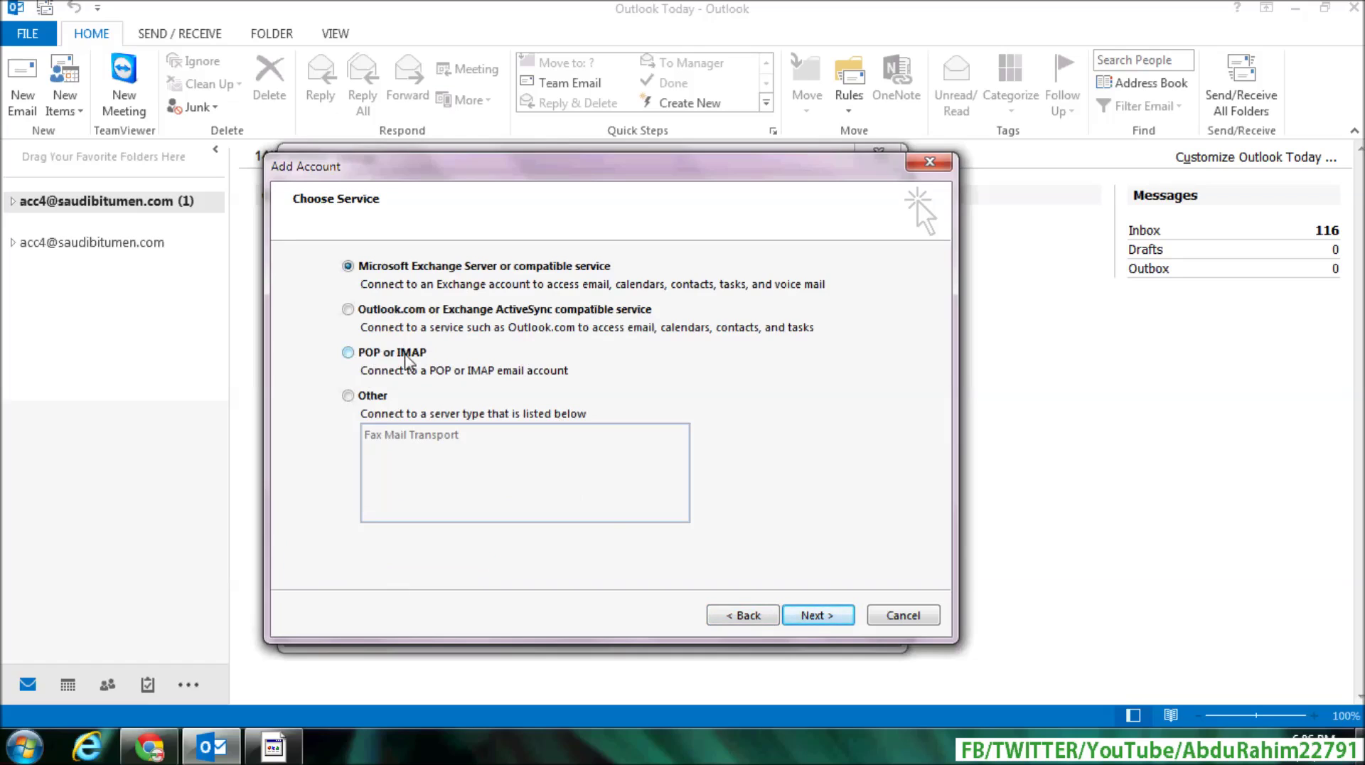
left_click(406, 355)
left_click(794, 615)
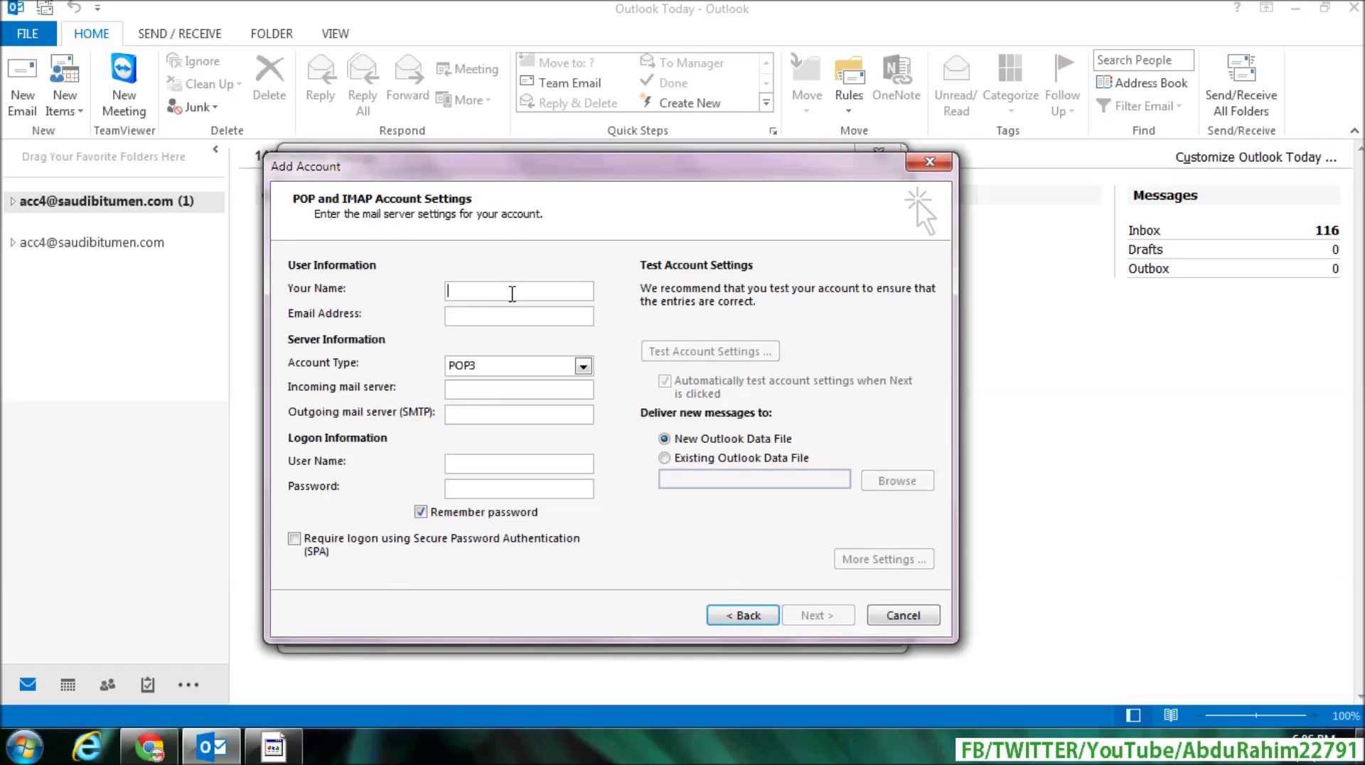
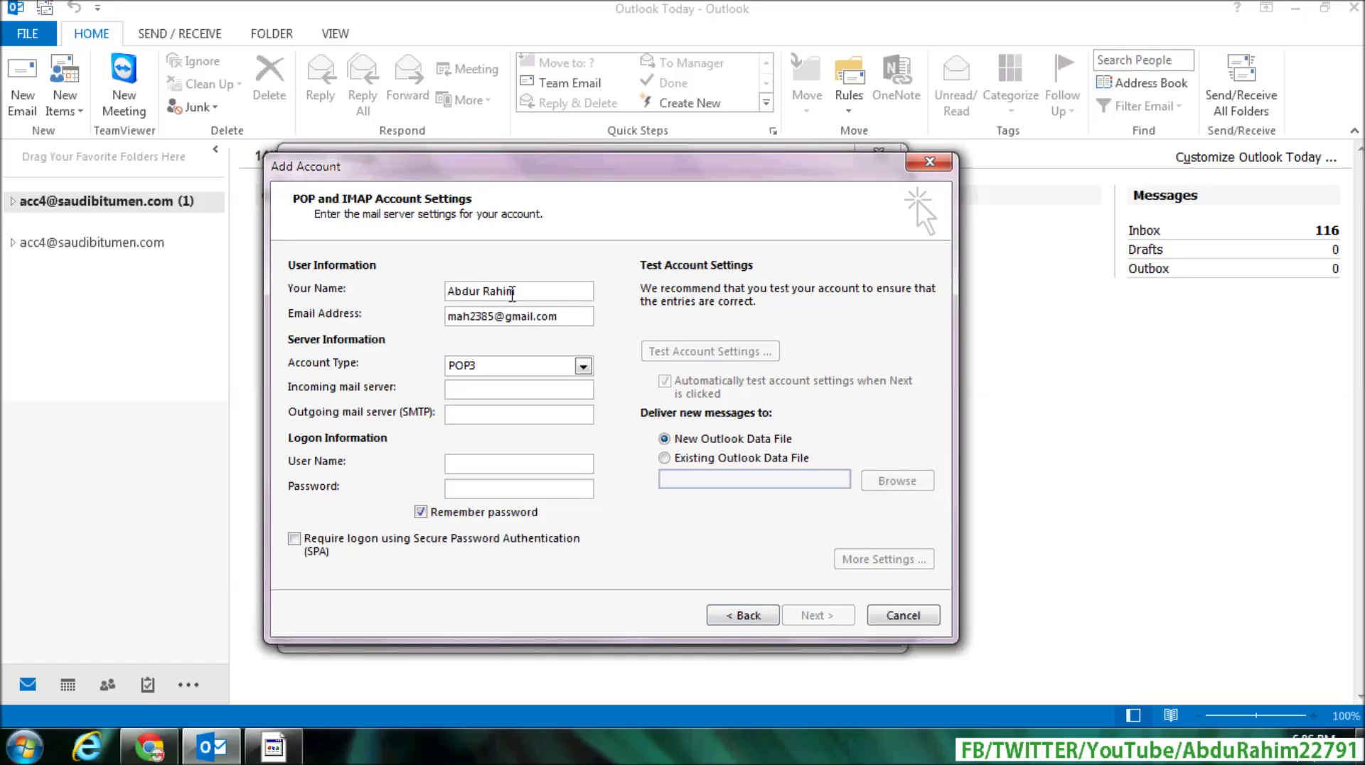
Step: Enter your name, Gmail address, POP3, pop.gmail.com, smtp.gmail.com, user name and pasted password
left_click(538, 366)
left_click(469, 384)
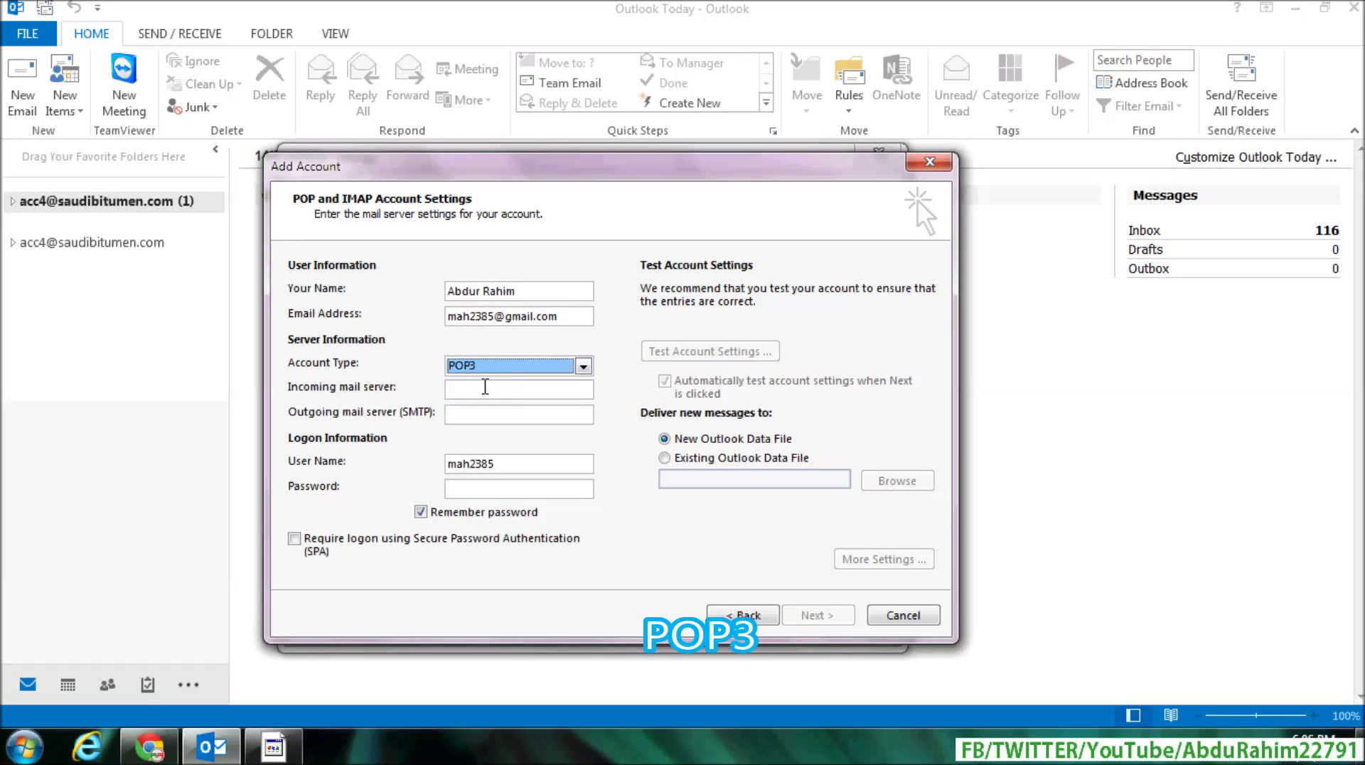
left_click(482, 387)
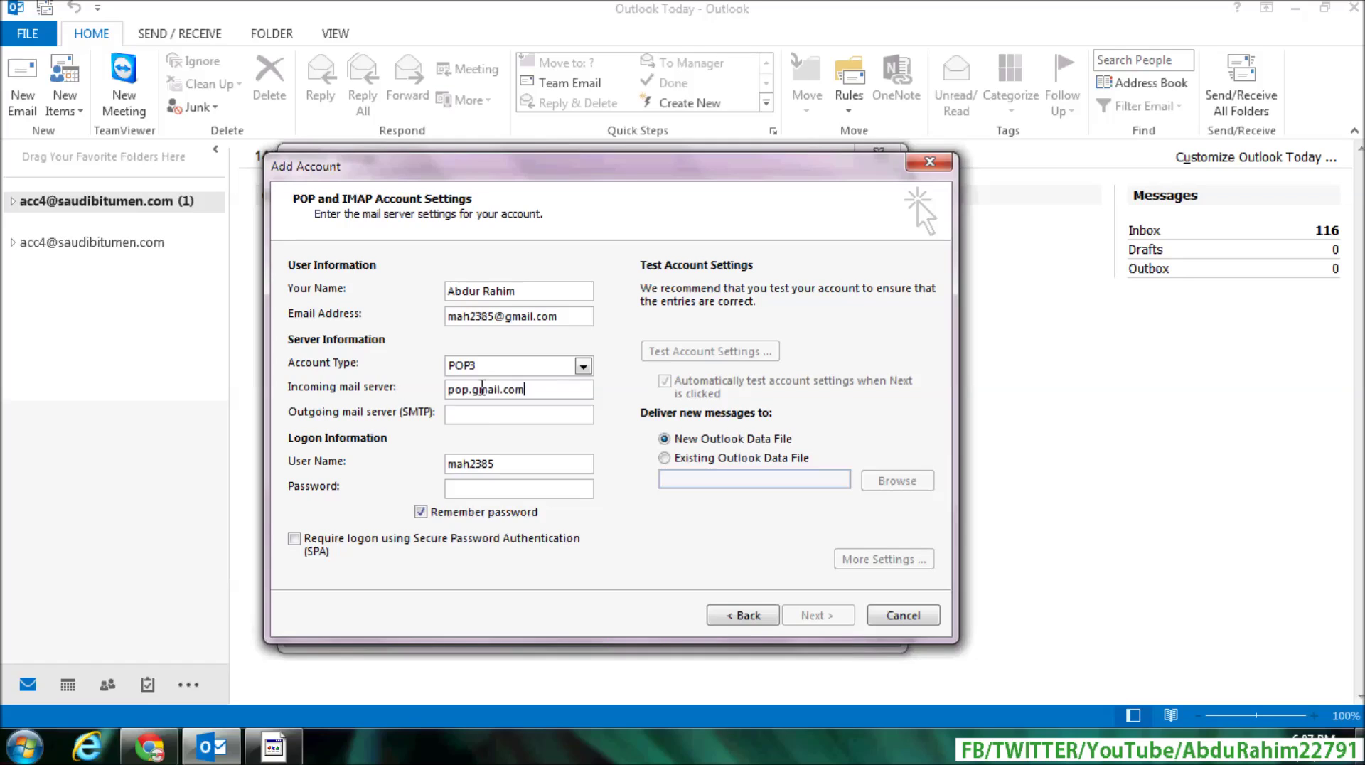
left_click(484, 410)
type("smtp.gmail.com")
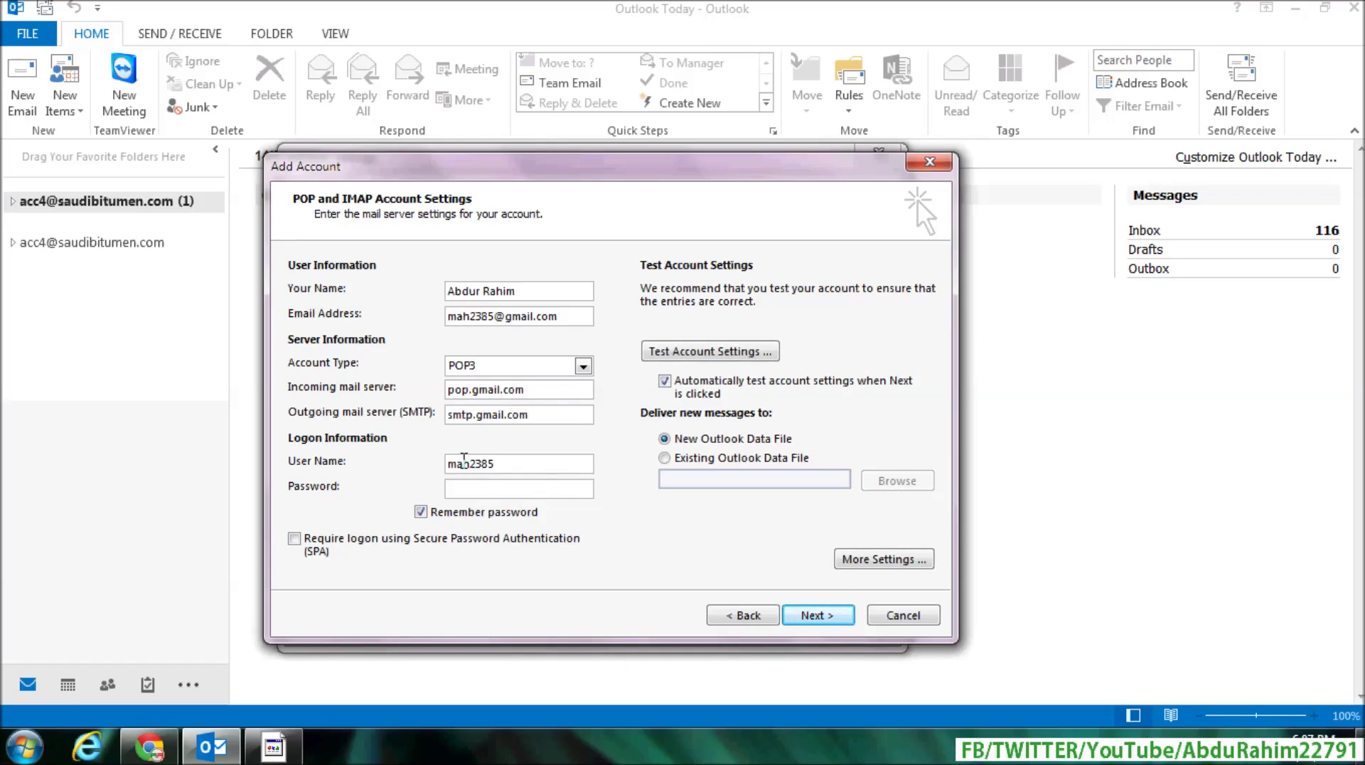
left_click(497, 483)
key("ctrl+v")
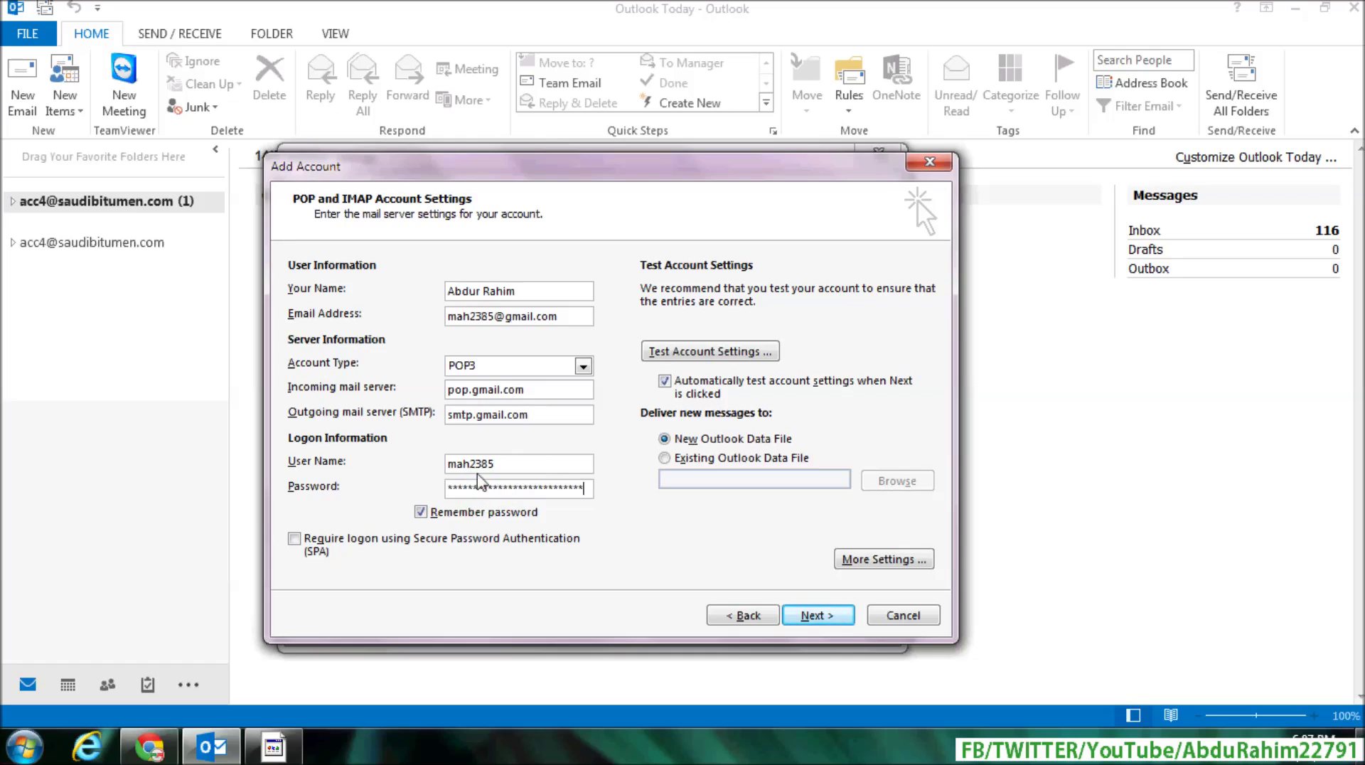
Step: In More Settings, make the outgoing SMTP server require authentication
left_click(888, 560)
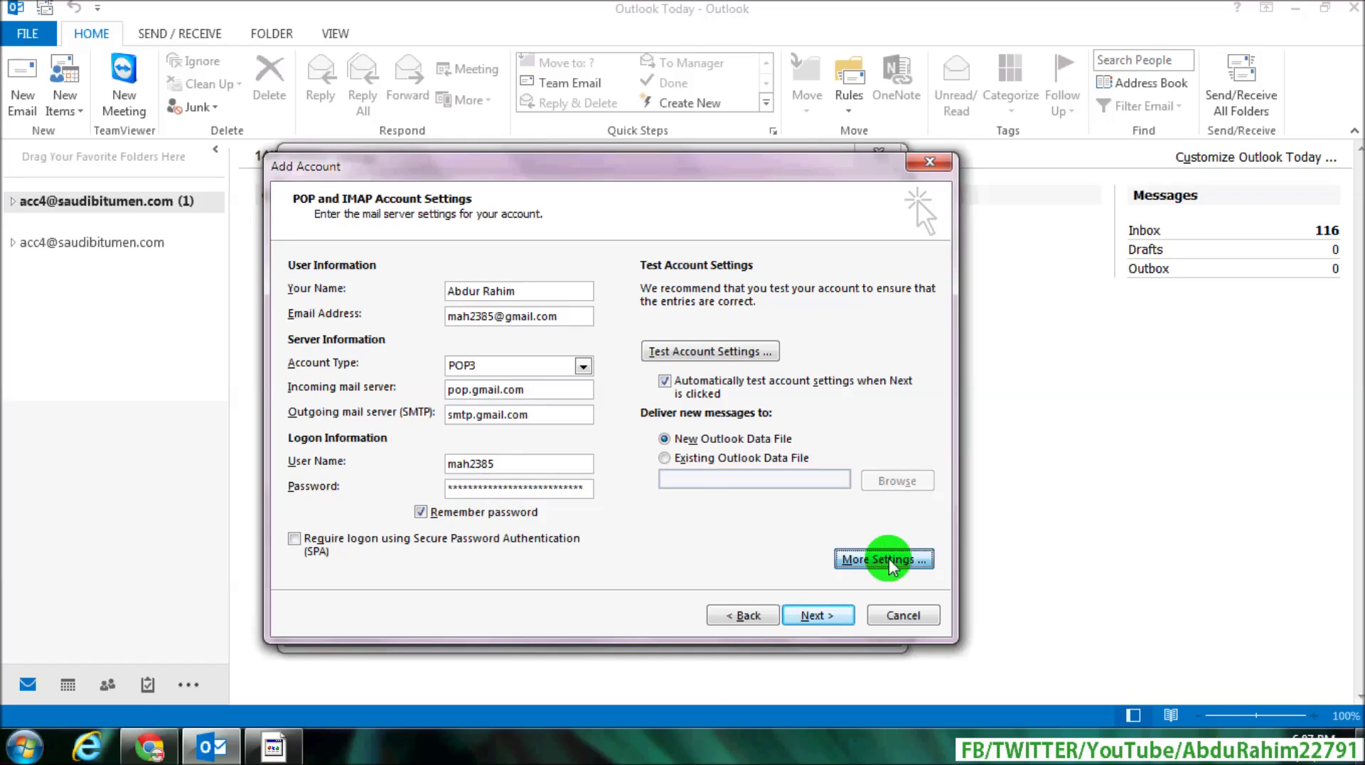
left_click_drag(552, 292, 605, 221)
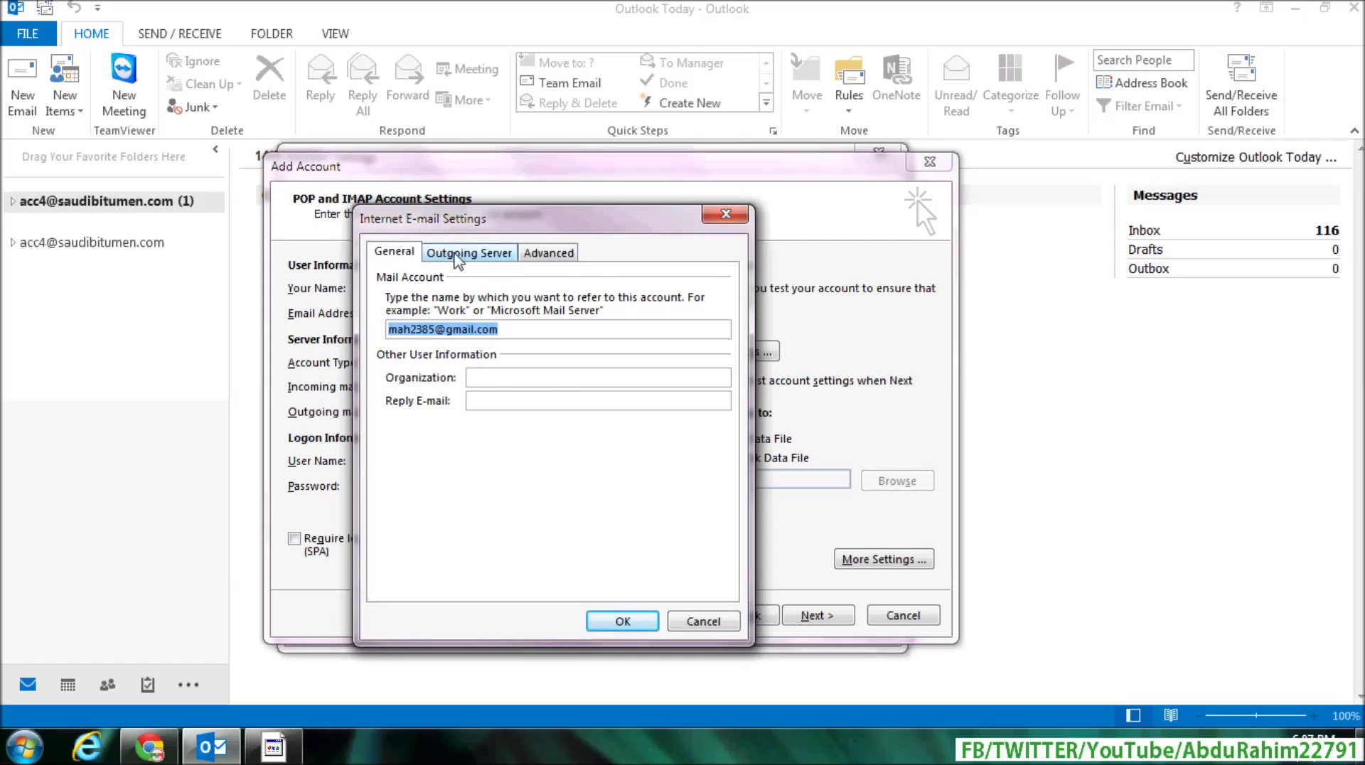
left_click(459, 256)
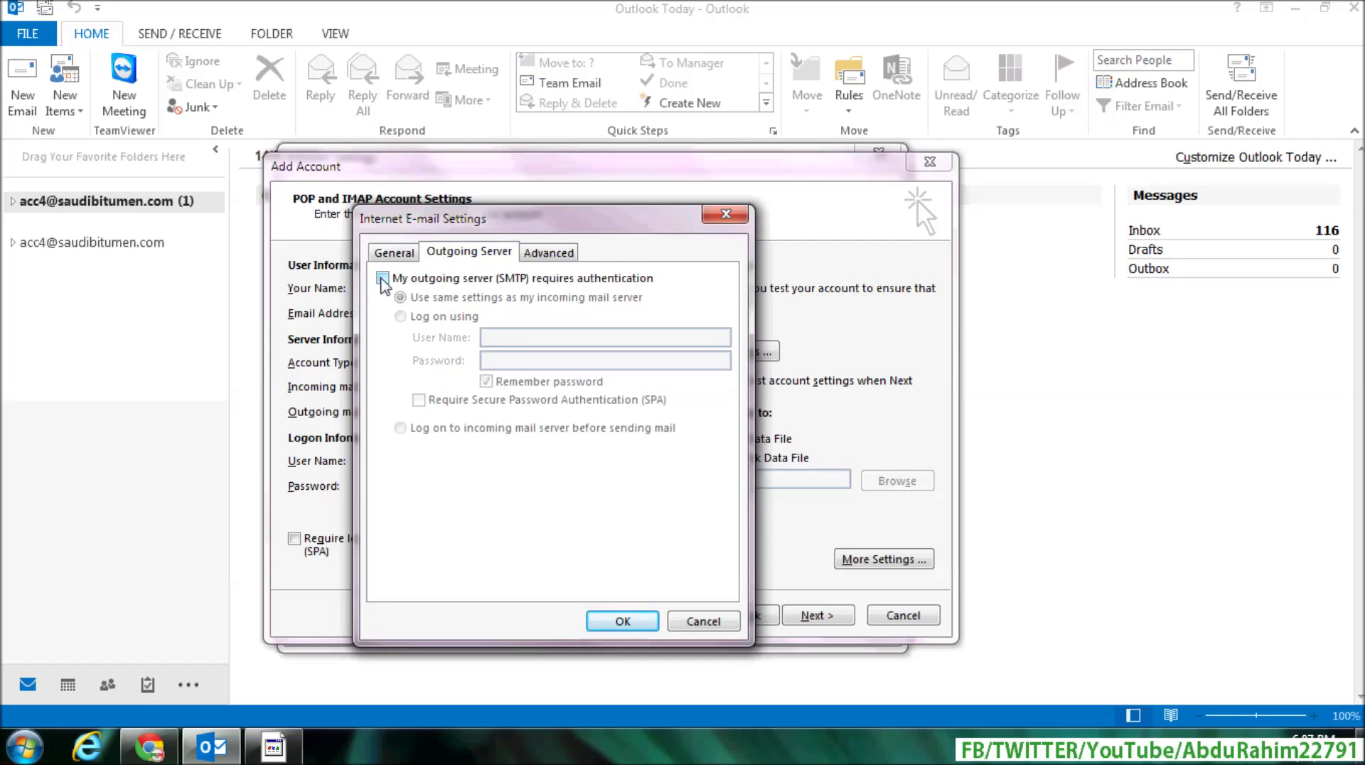
left_click(382, 278)
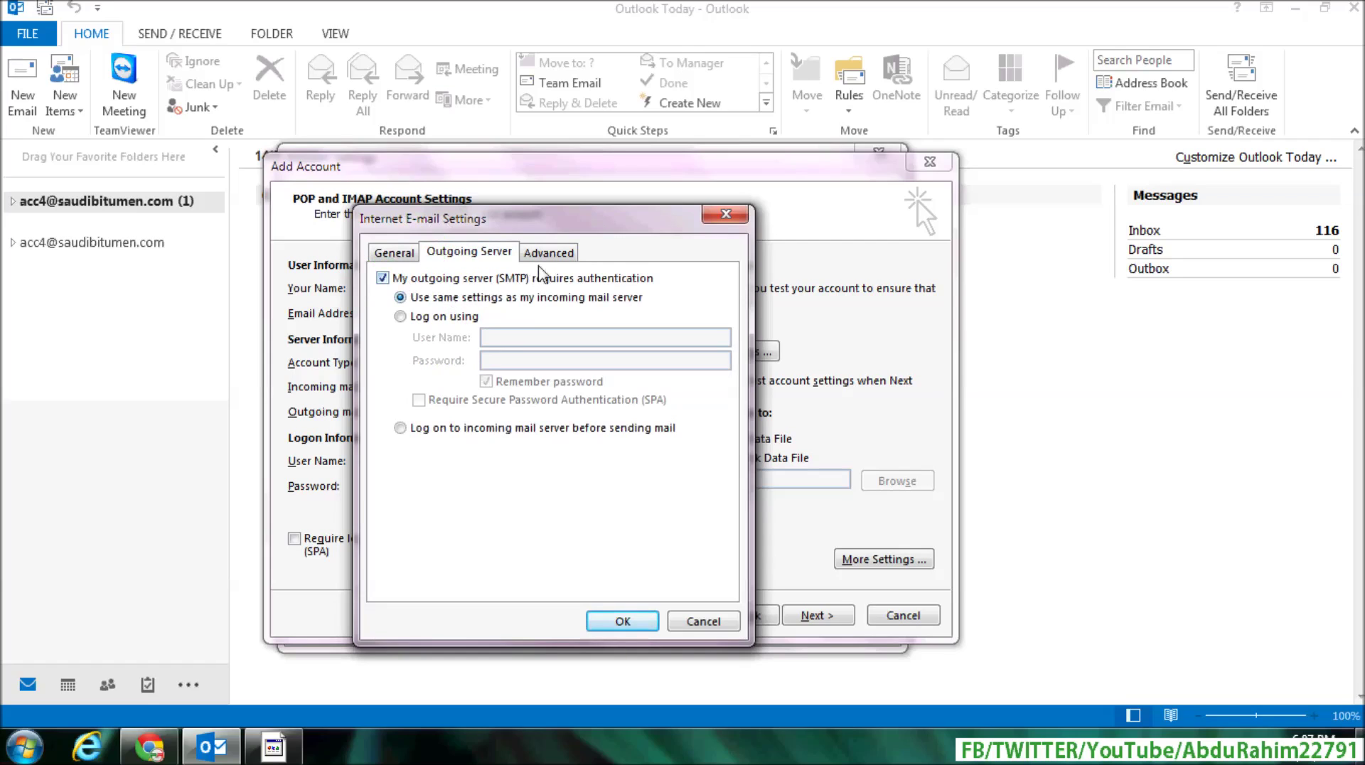
Step: Use SSL on incoming port 995 and TLS on outgoing port 587, then confirm
left_click(554, 255)
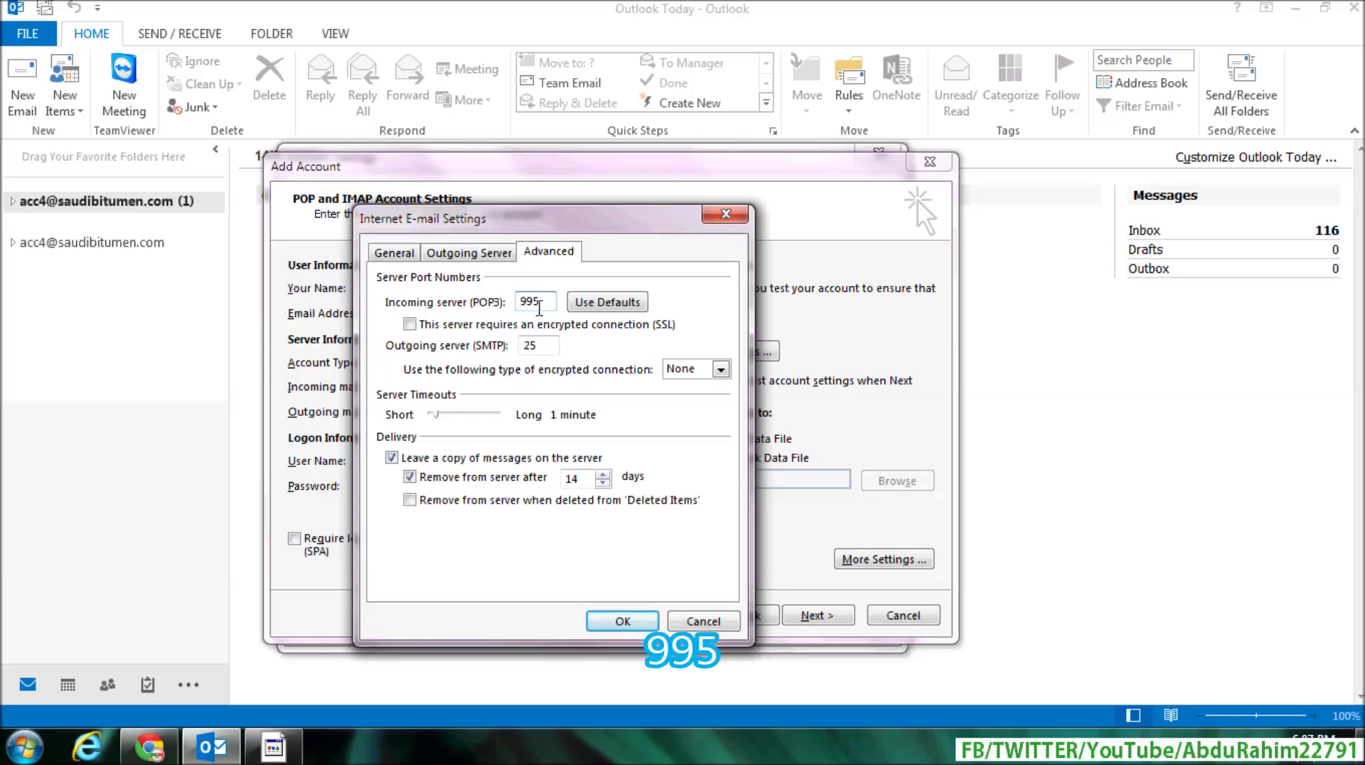
left_click(410, 325)
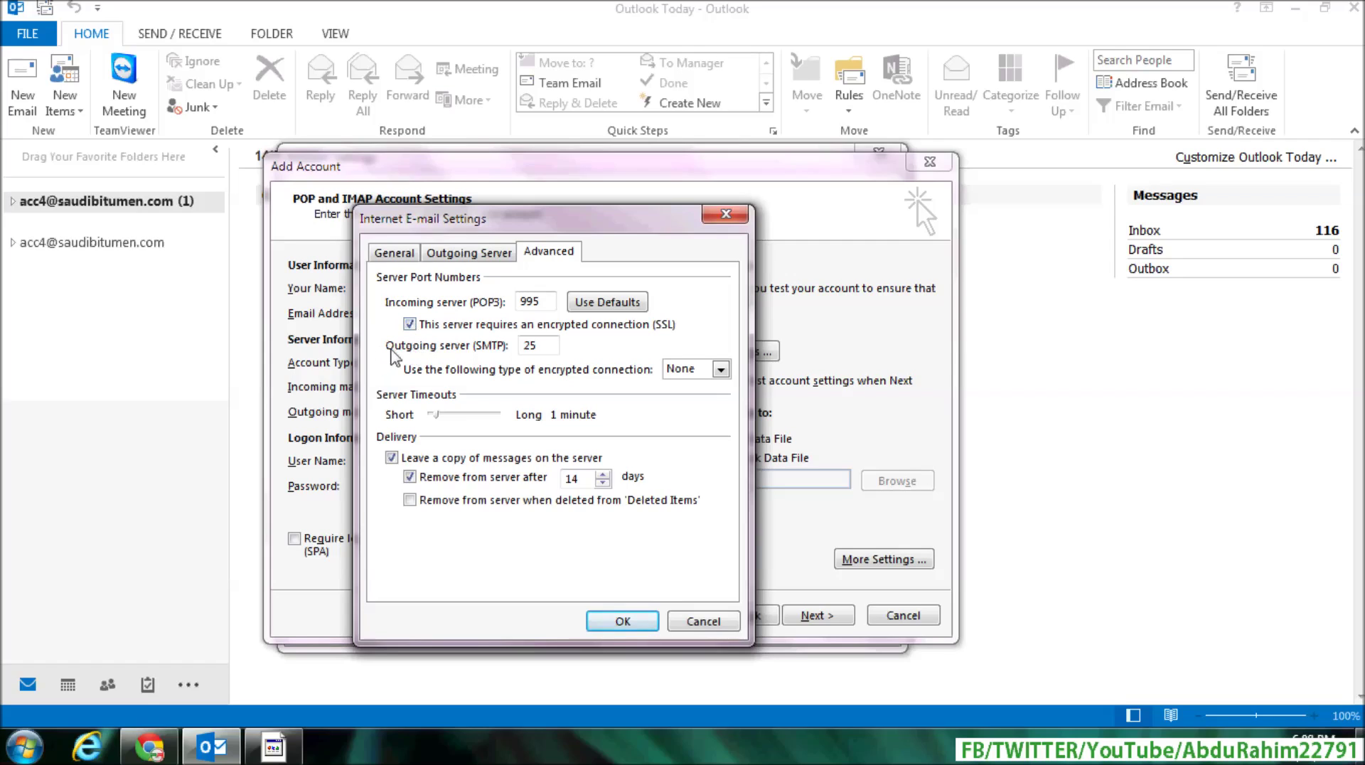
left_click_drag(549, 348, 468, 353)
type("5")
left_click(721, 369)
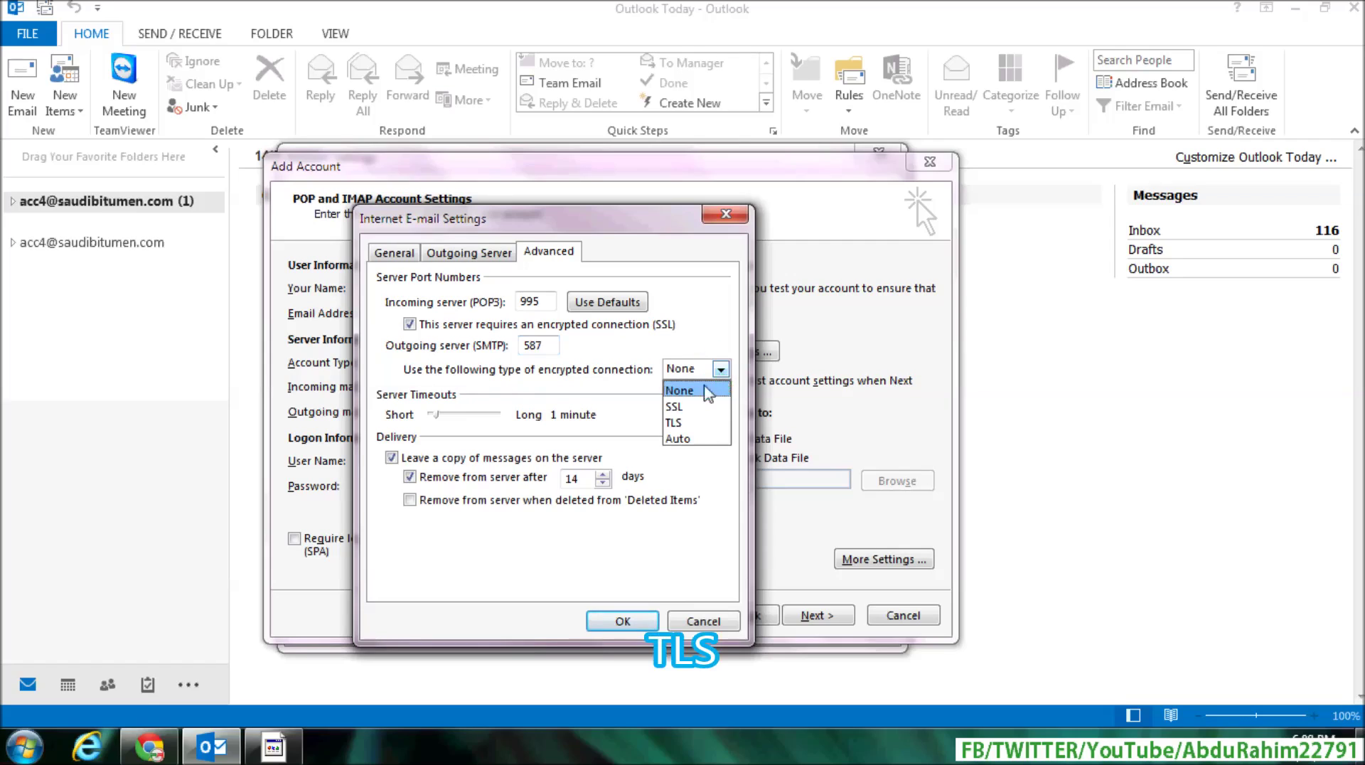
left_click(687, 423)
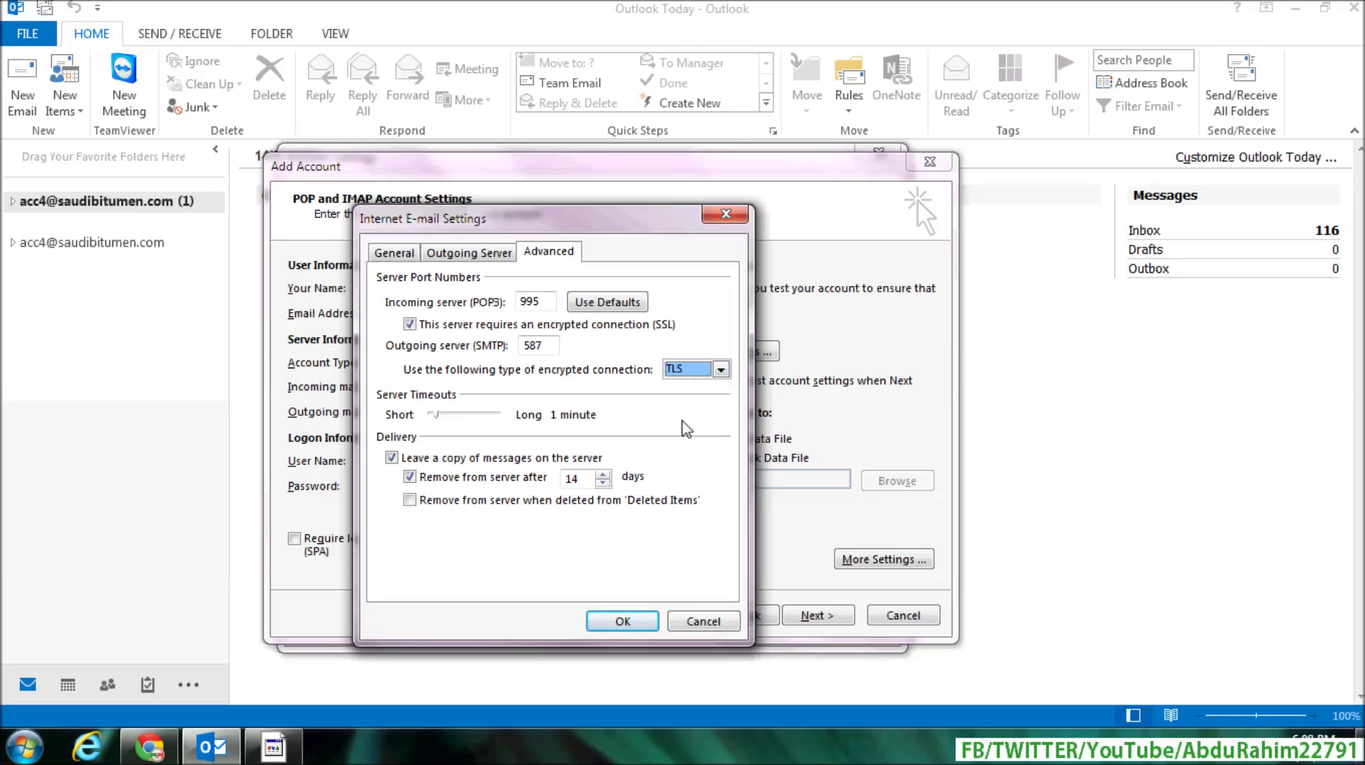
left_click(612, 620)
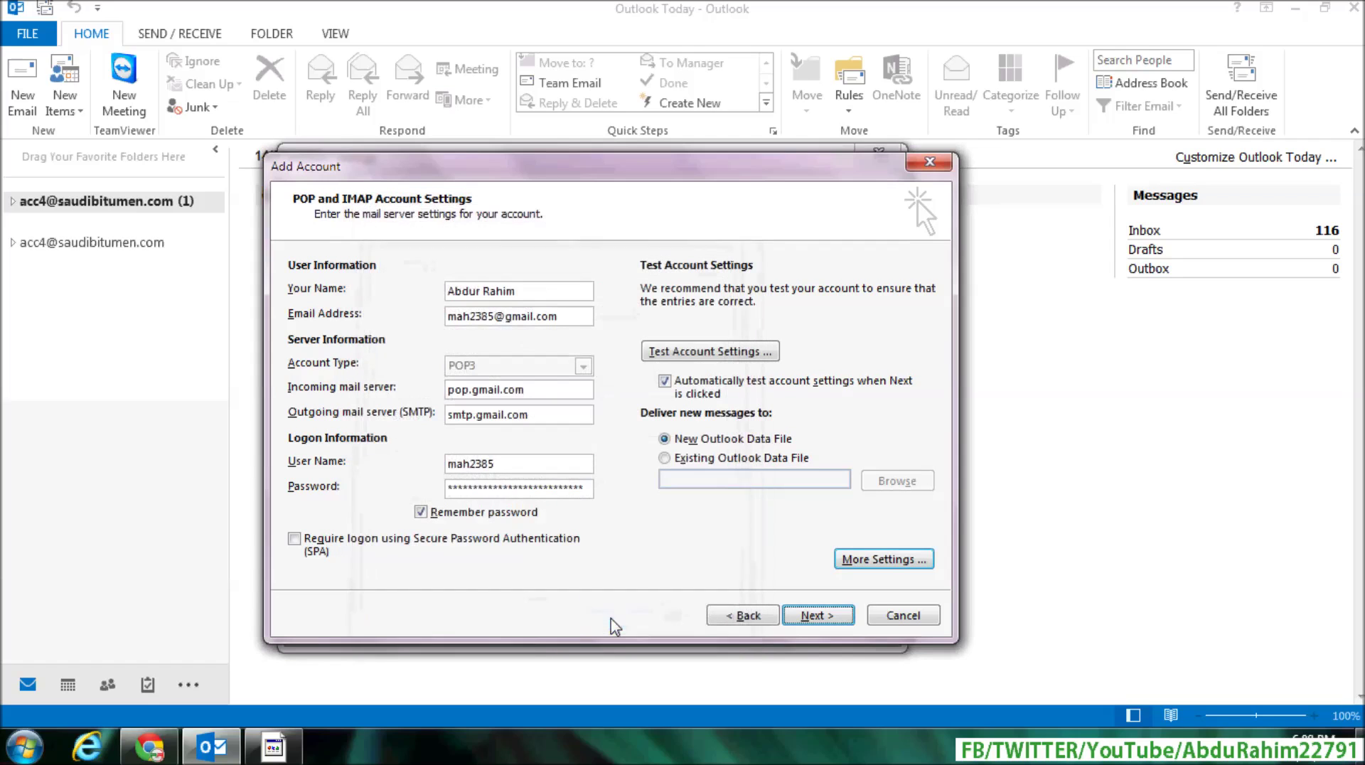
Step: Pass the account tests, finish setup, and open the new account's Inbox with 166 messages
left_click(817, 616)
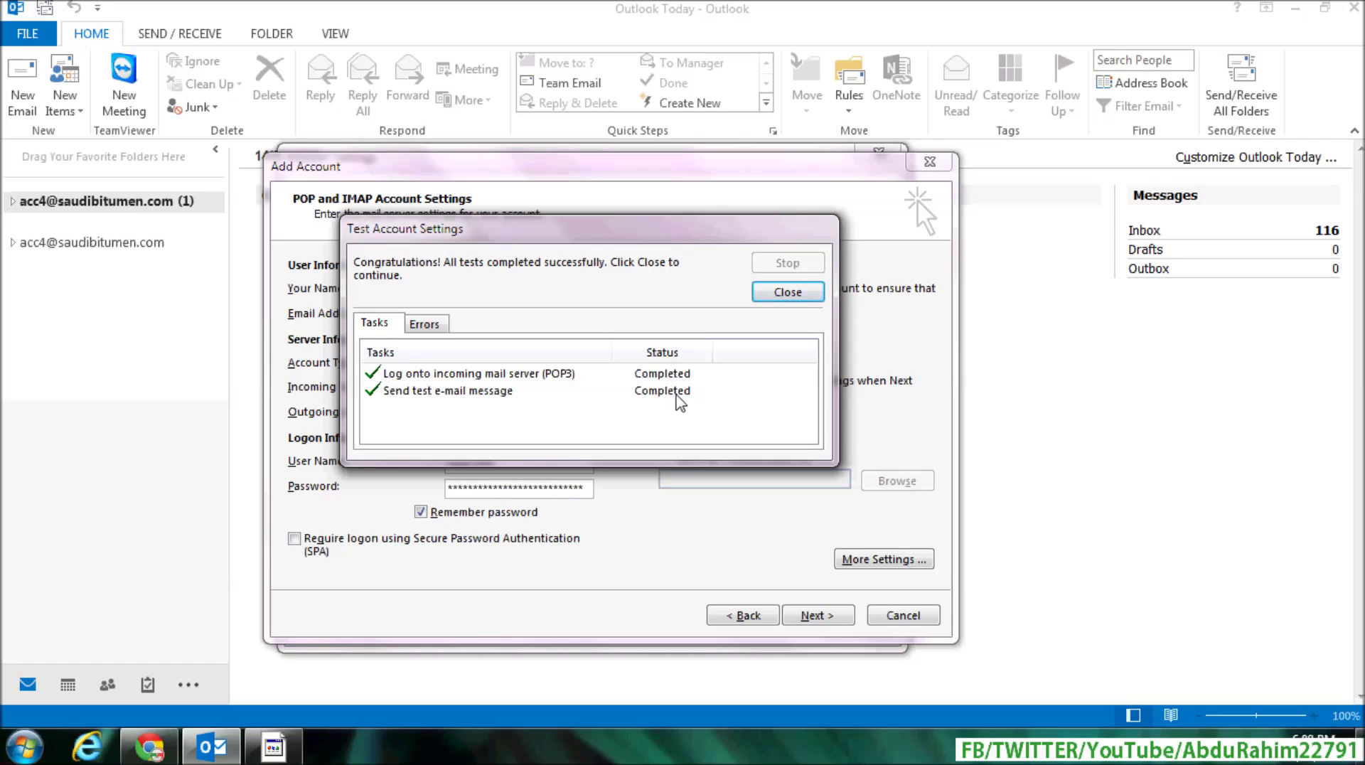
left_click(800, 296)
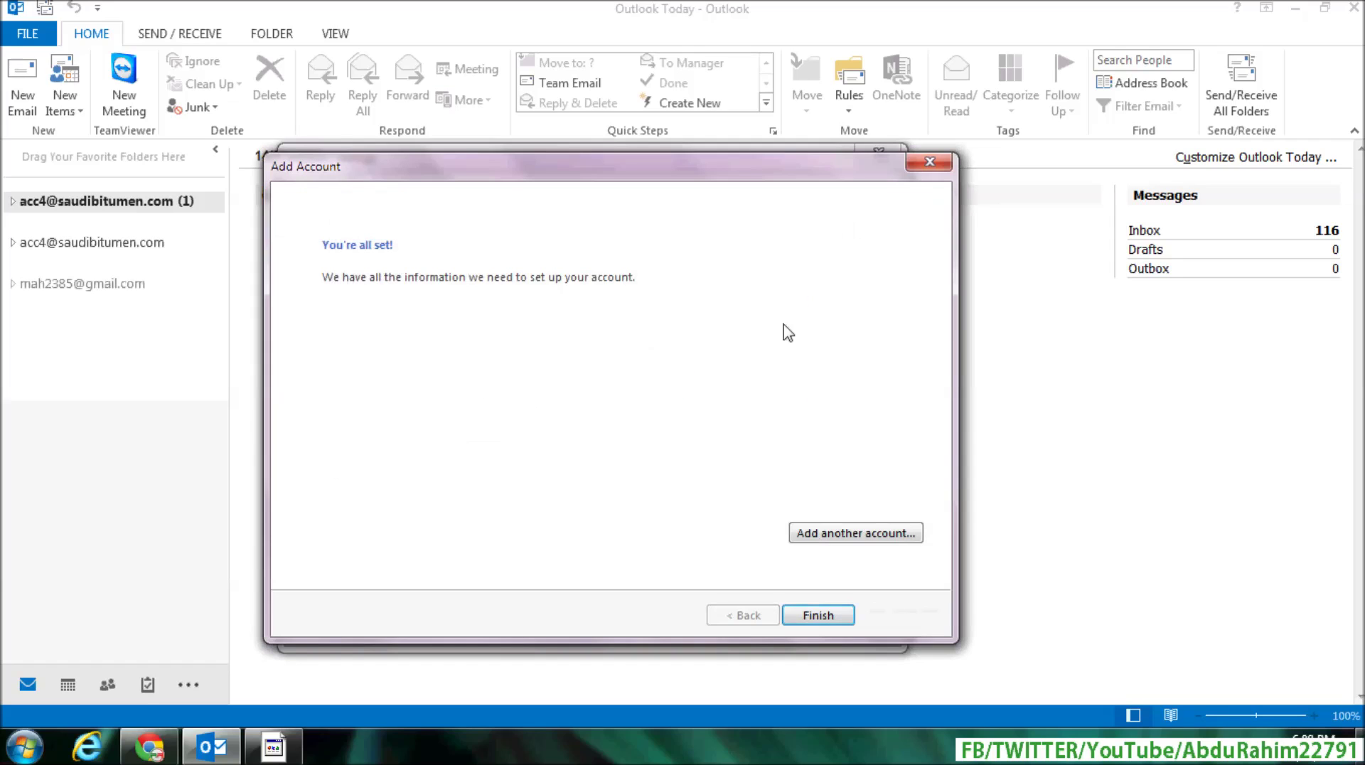
left_click(818, 615)
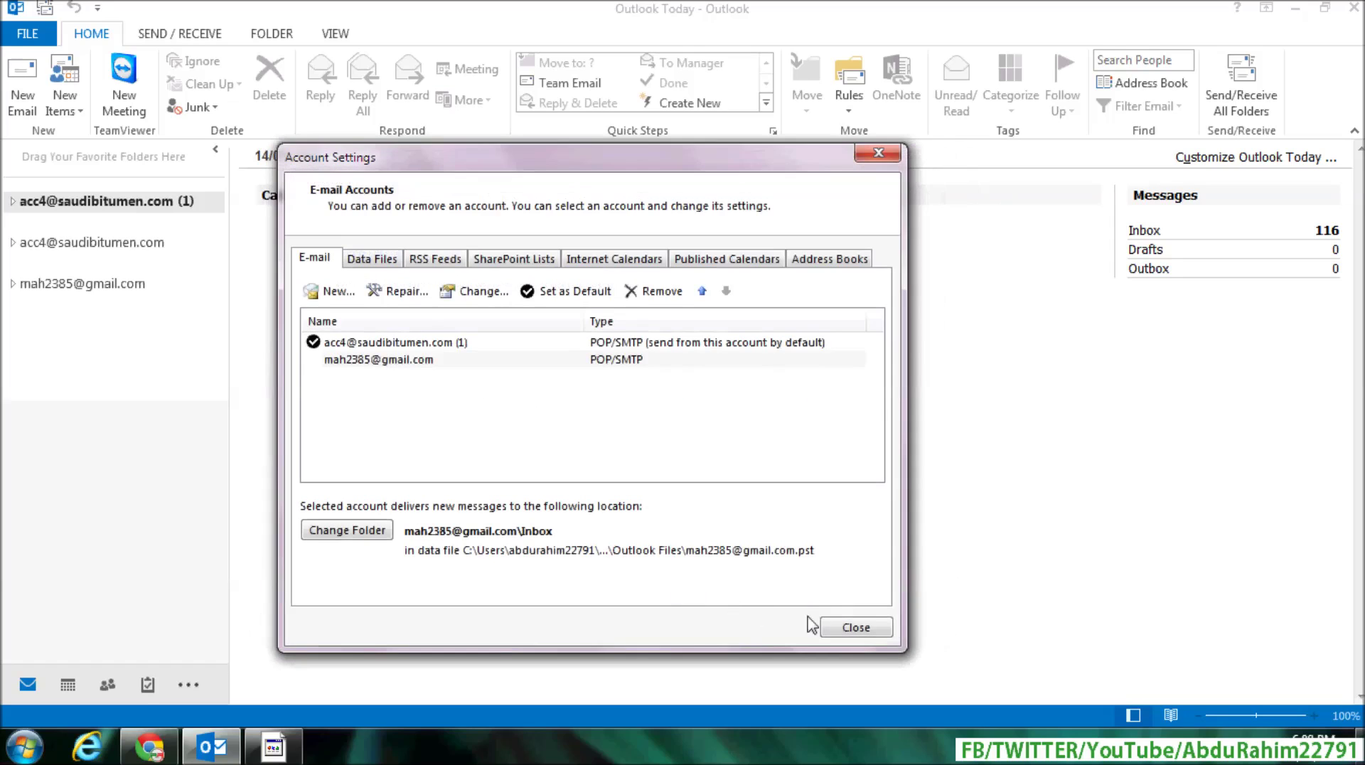
left_click(854, 627)
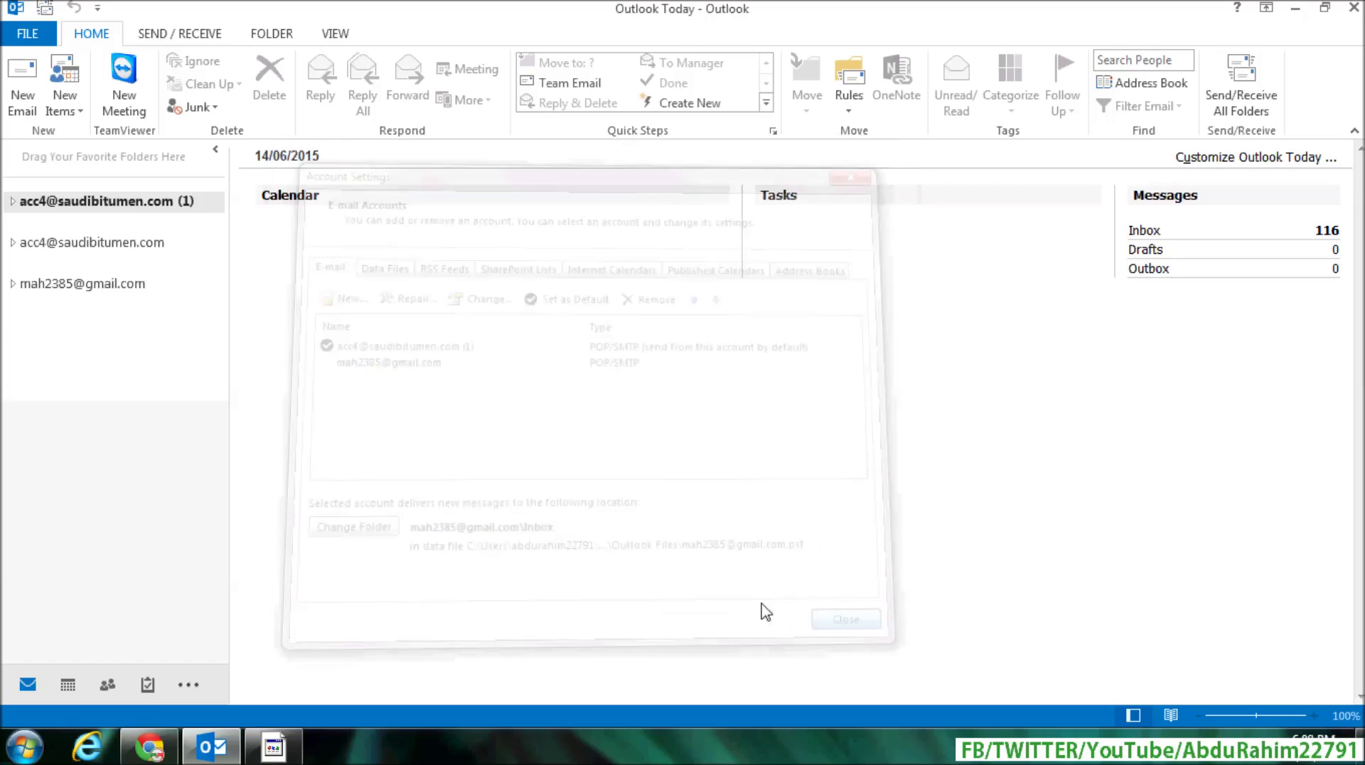
left_click(14, 283)
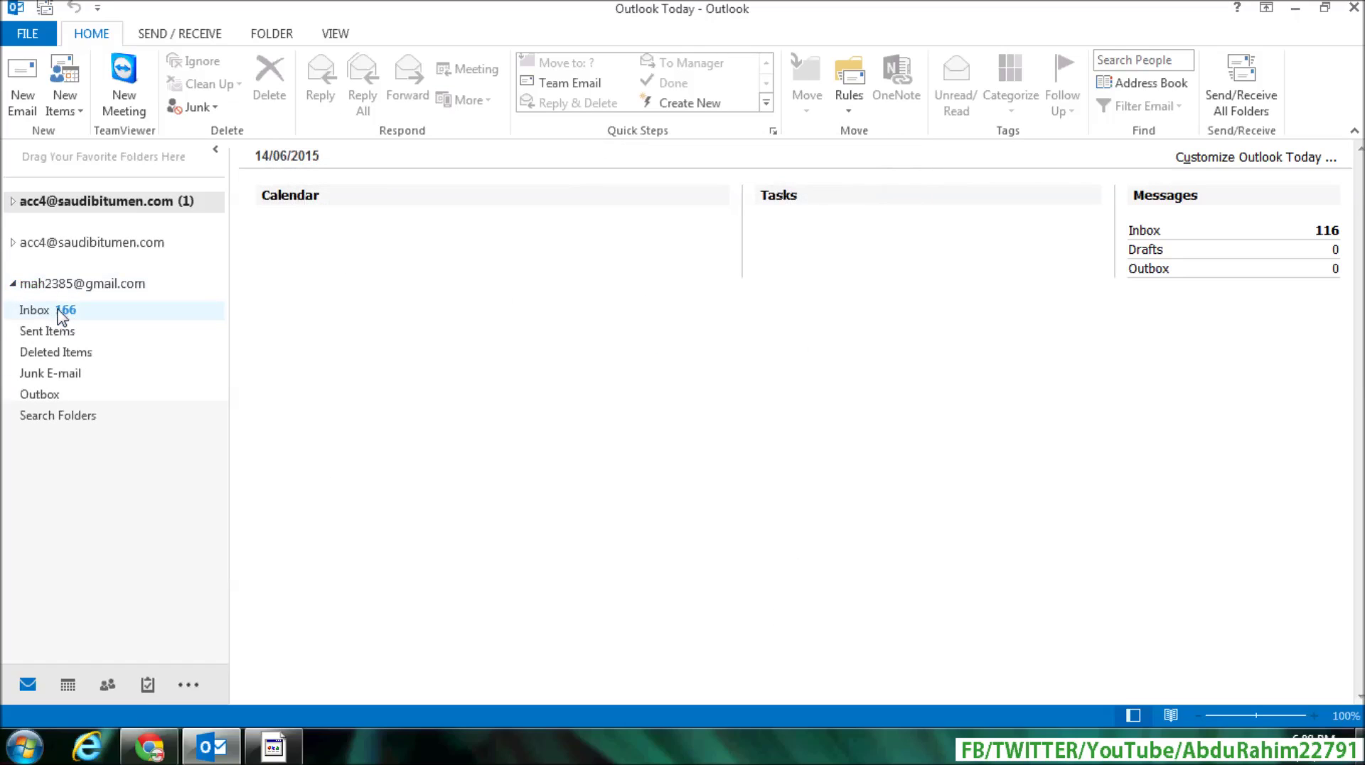
left_click(56, 318)
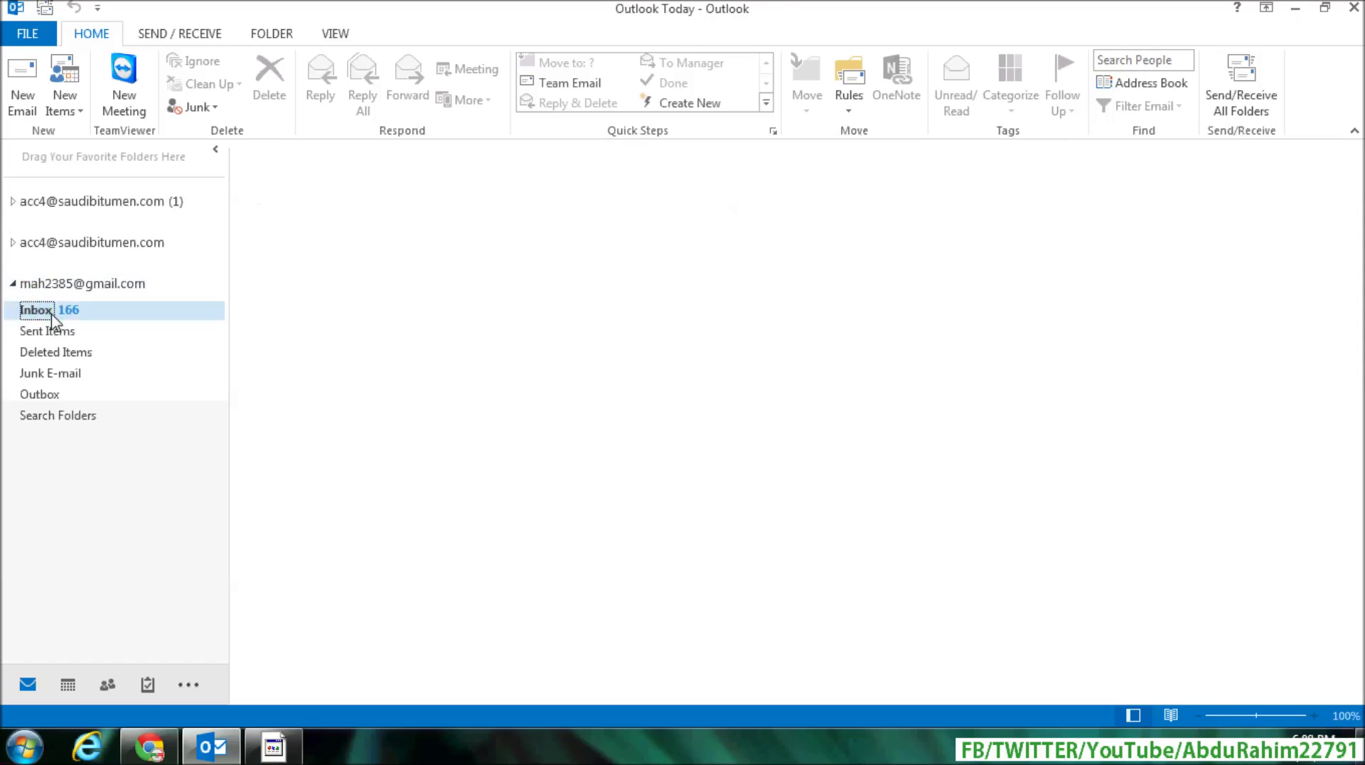